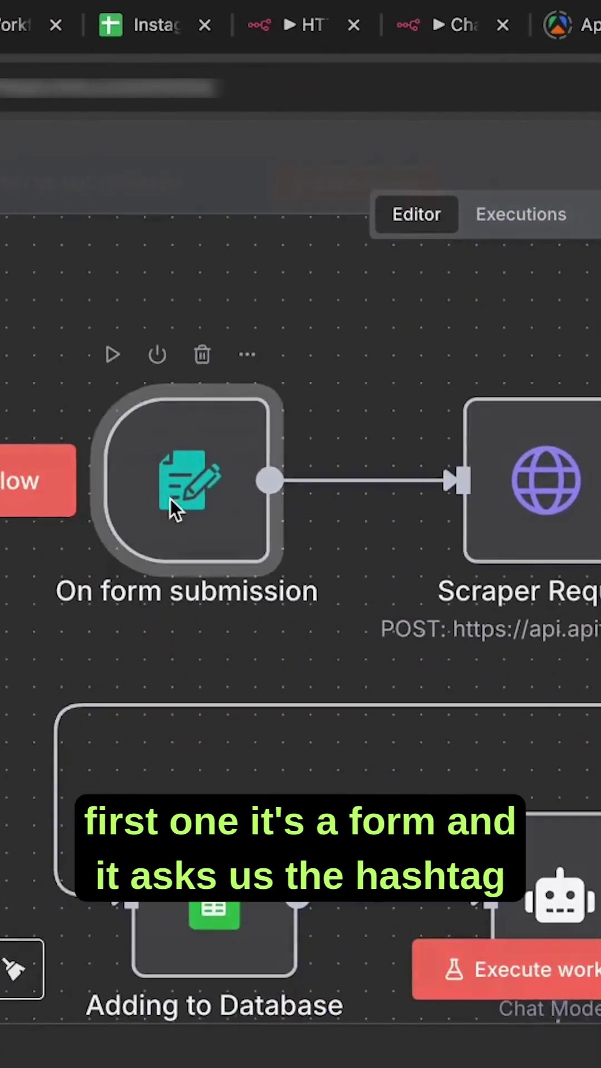
Inspect the form trigger, the Sort by Views videoPlayCount field and the Hashtags code.
double_click(172, 509)
drag(200, 497, 57, 504)
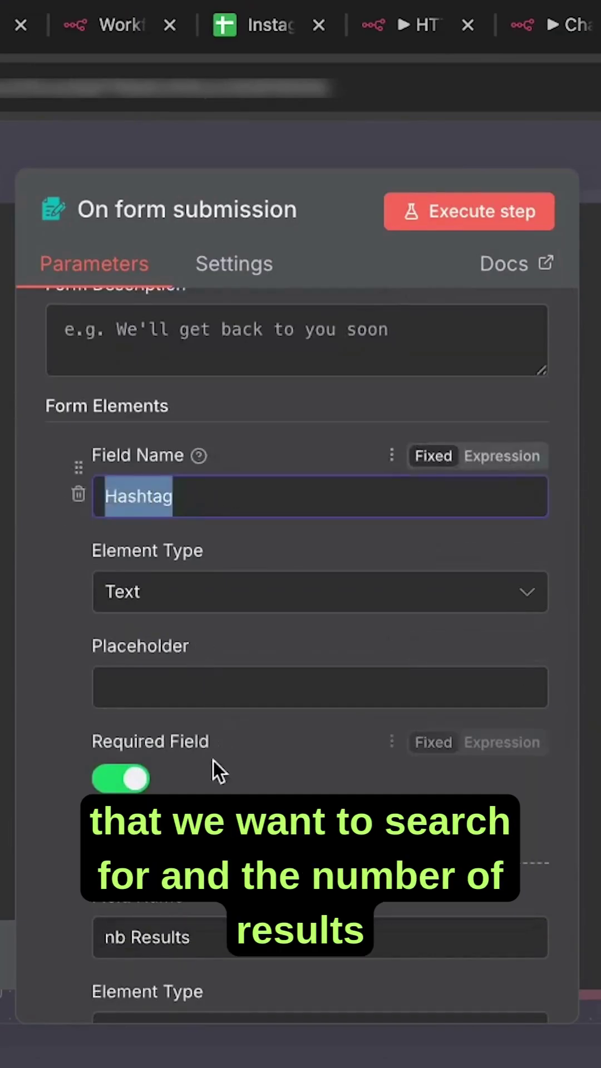
scroll(216, 741, down, 5)
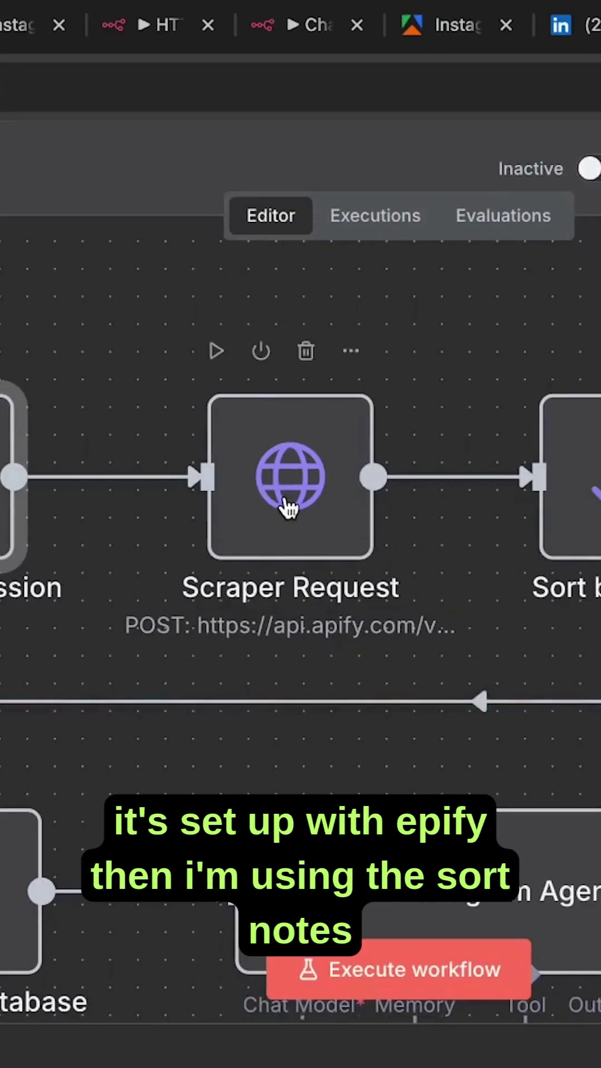
double_click(339, 513)
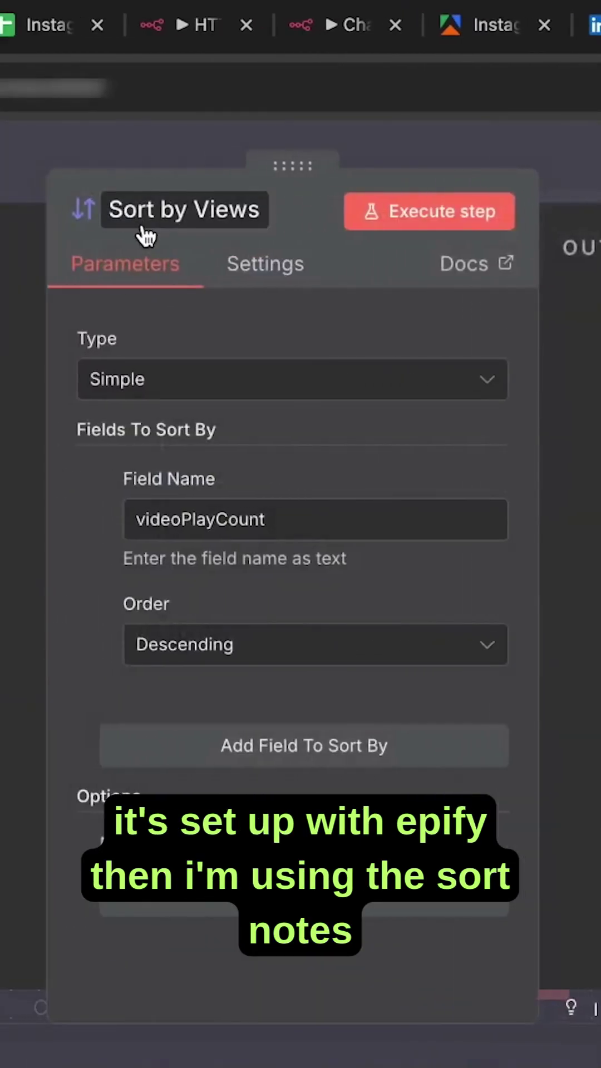
double_click(201, 519)
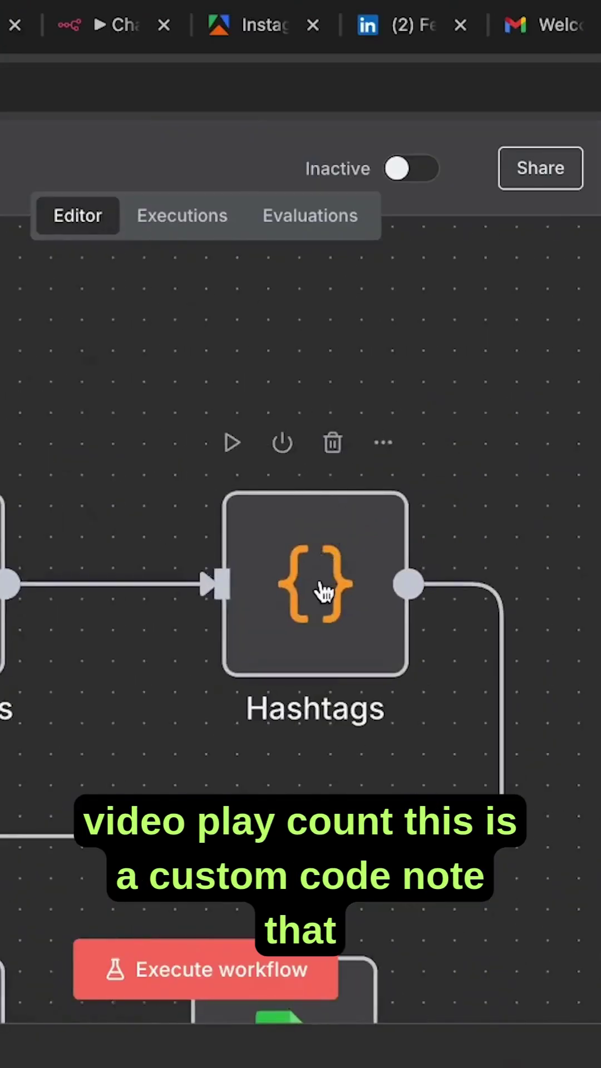
double_click(324, 591)
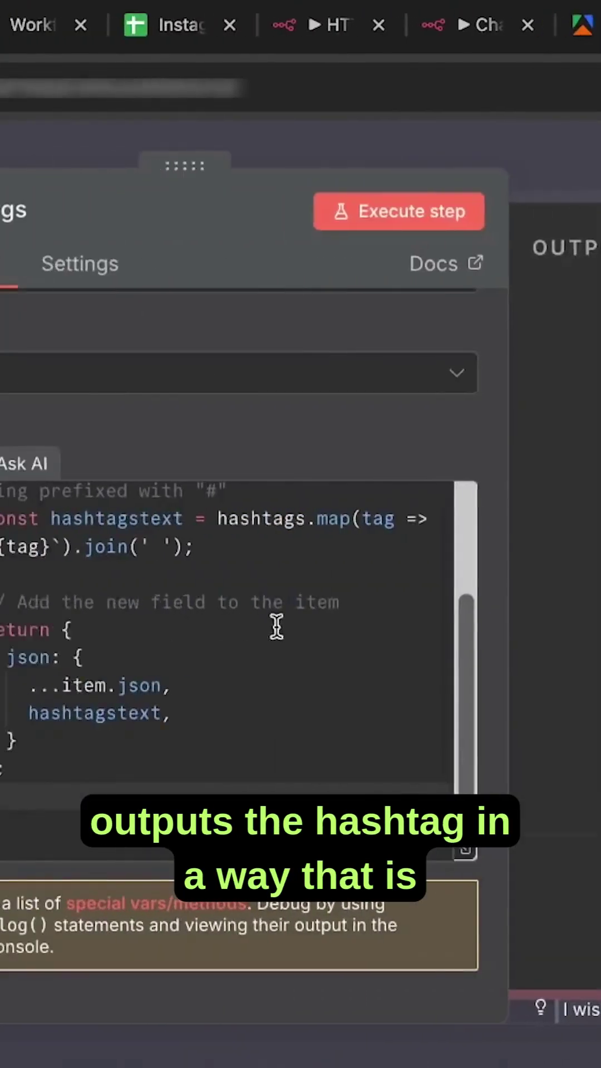
key(Escape)
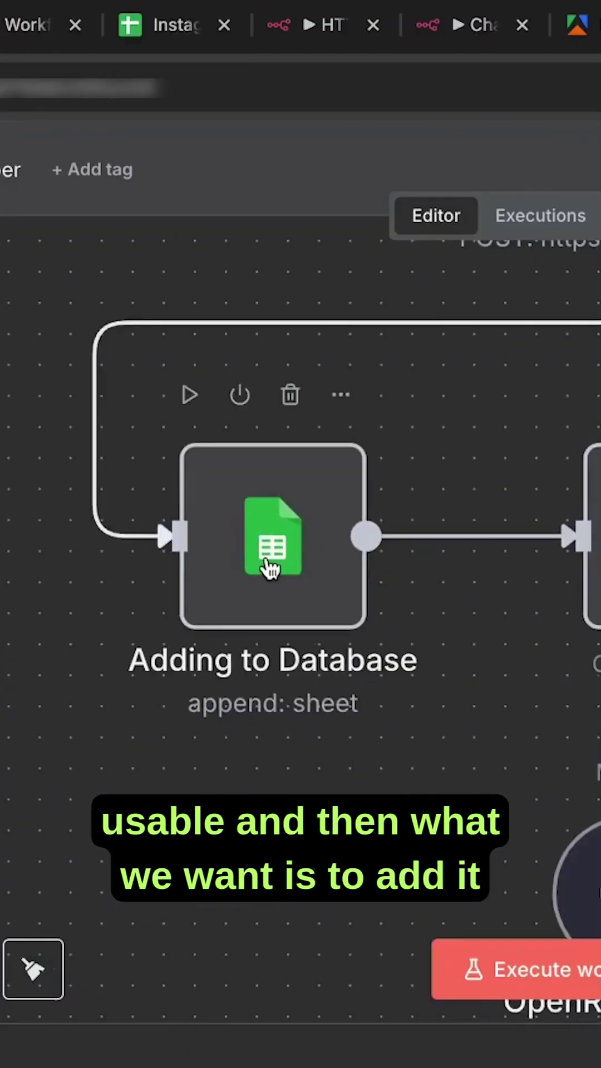
Check the database, AI agent and analysis nodes, run the workflow, then view the sheet.
double_click(269, 567)
scroll(157, 608, down, 4)
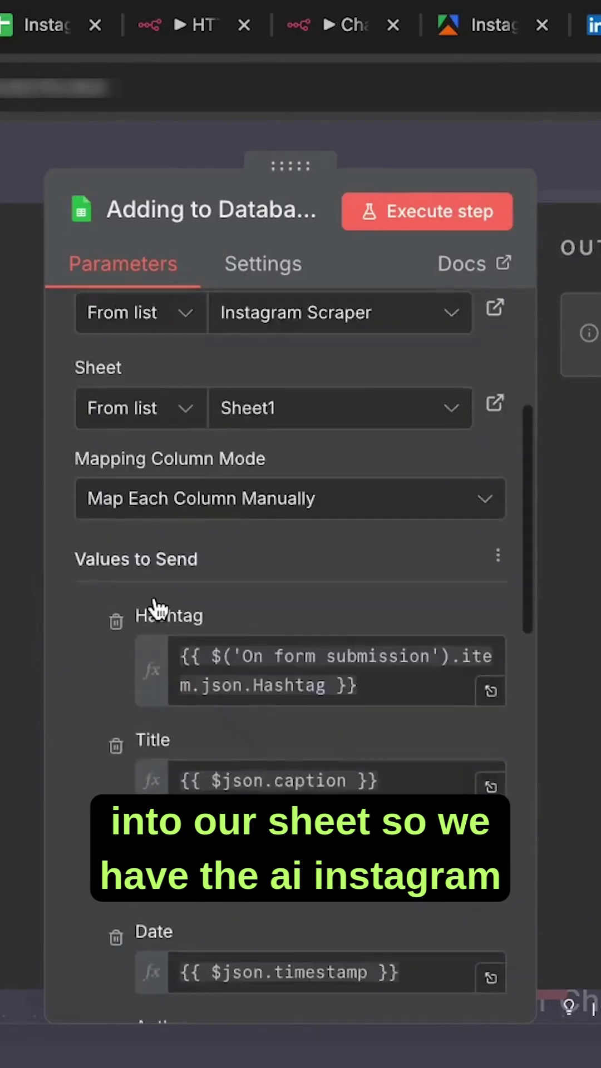
scroll(155, 608, down, 5)
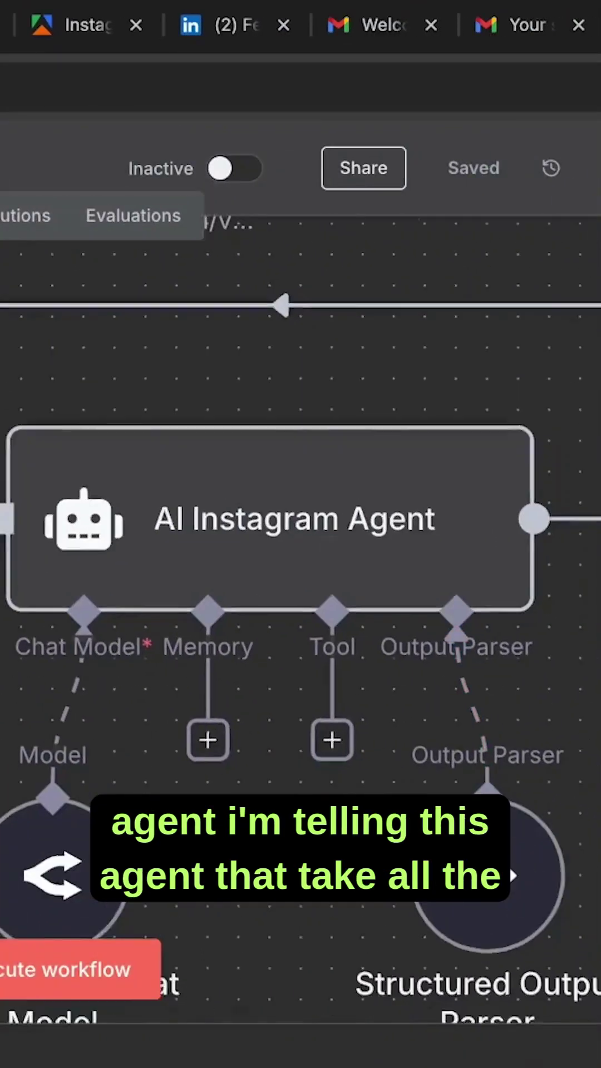
click(329, 491)
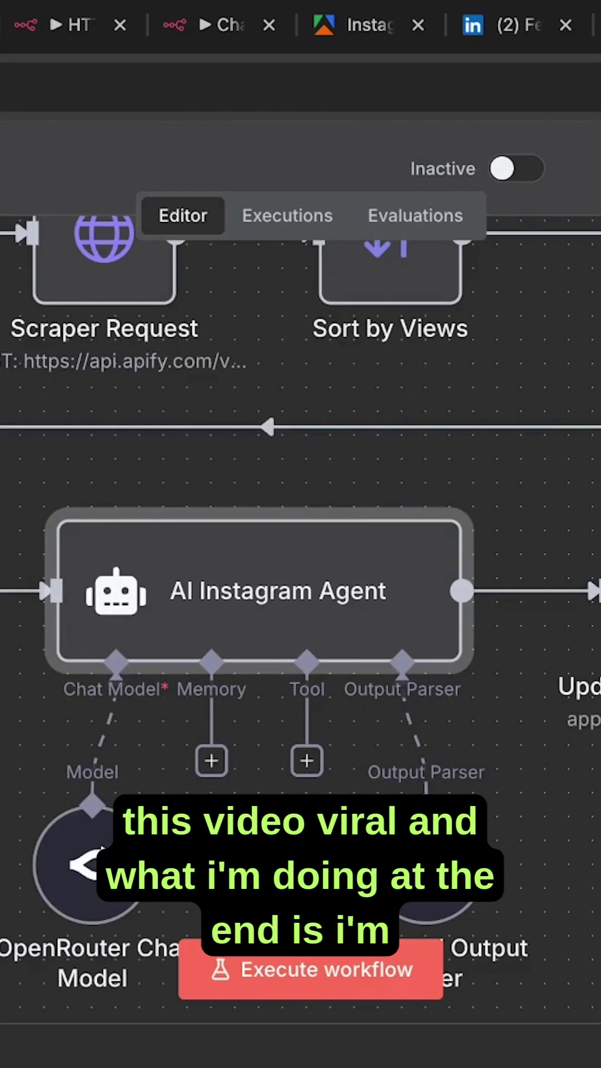
click(328, 576)
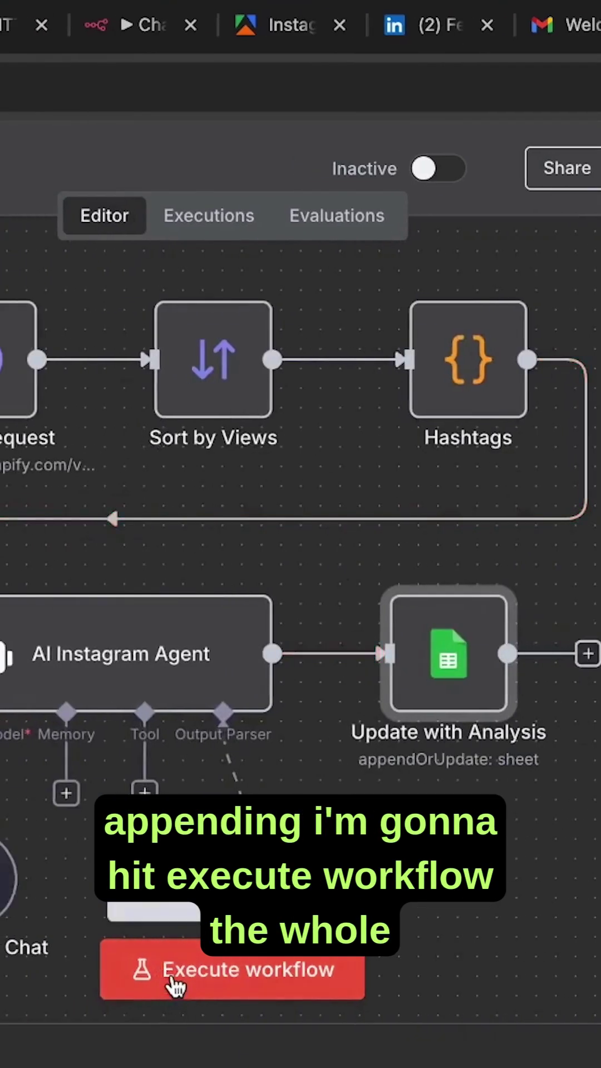
click(176, 982)
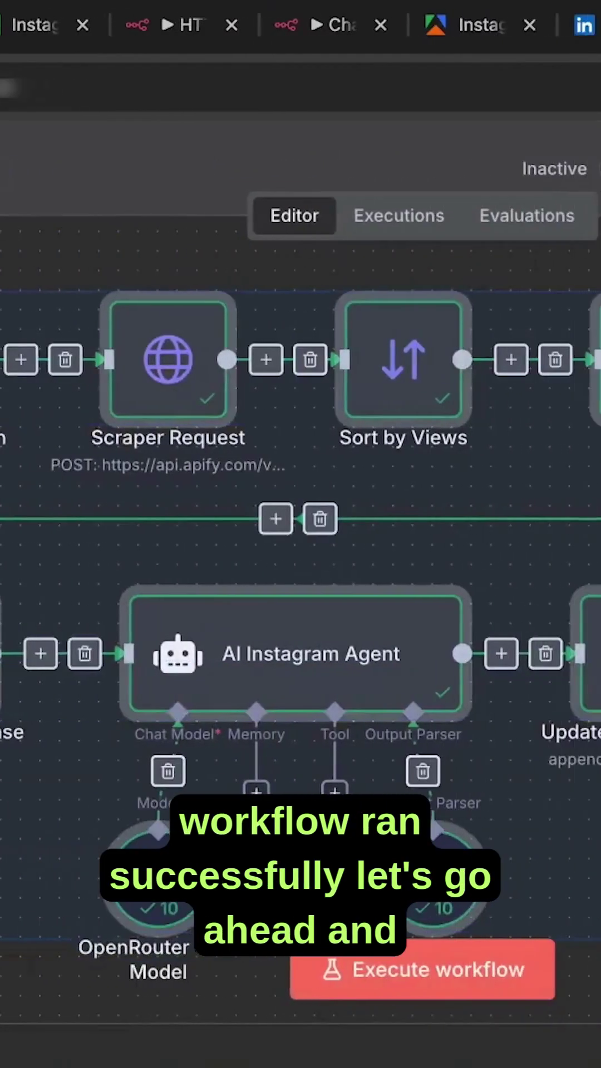
click(106, 32)
scroll(204, 500, left, 5)
scroll(206, 502, up, 1)
Browse the sheet from the first caption in B3 to the top play count in K3.
click(207, 502)
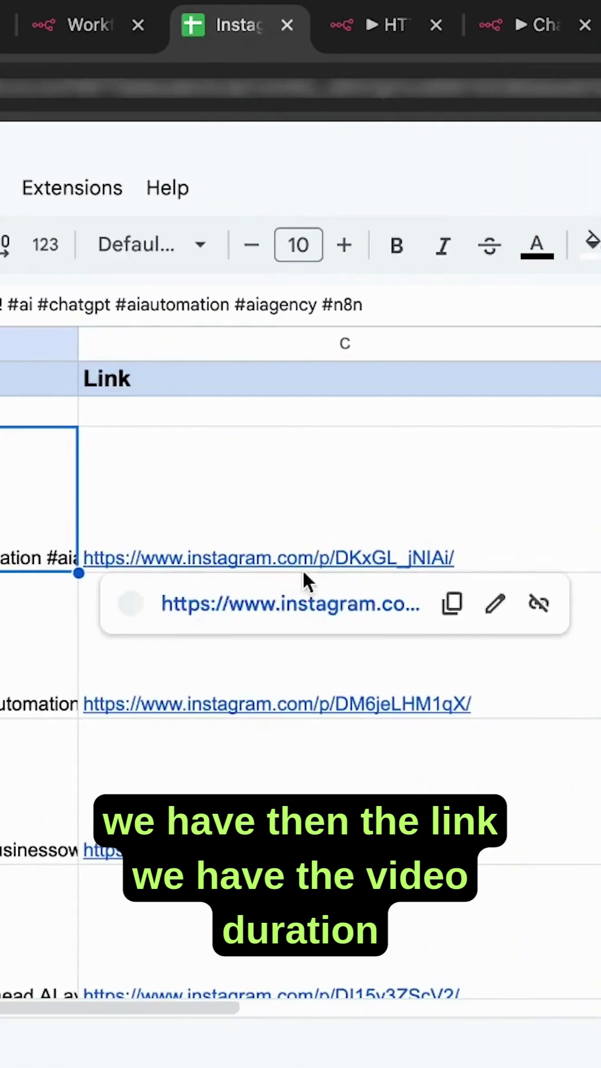
key(Right)
key(Right)
key(Right)
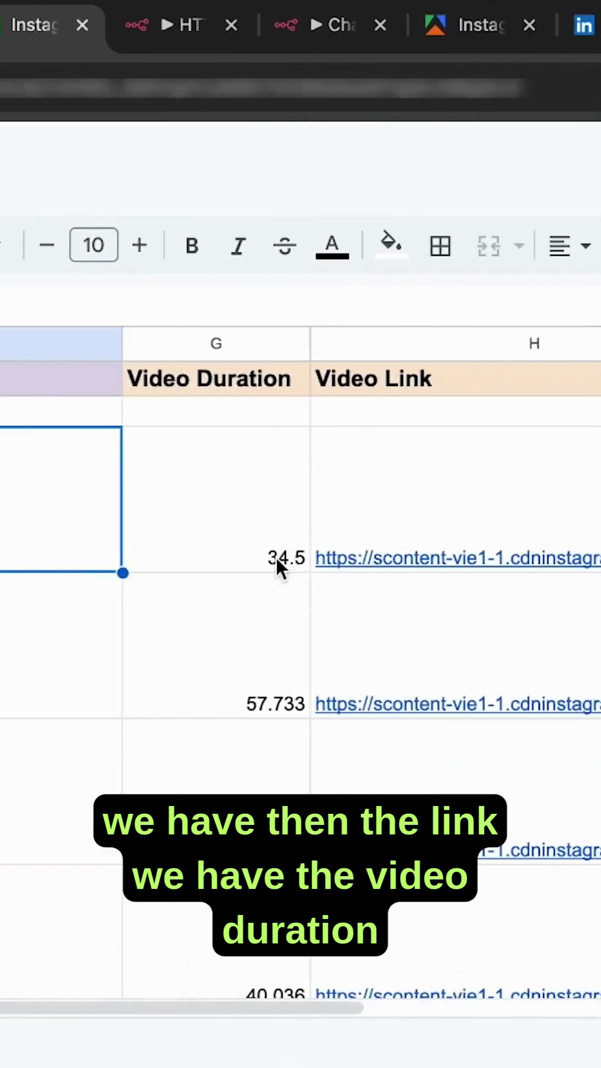
key(Right)
key(Right)
key(Right)
click(426, 561)
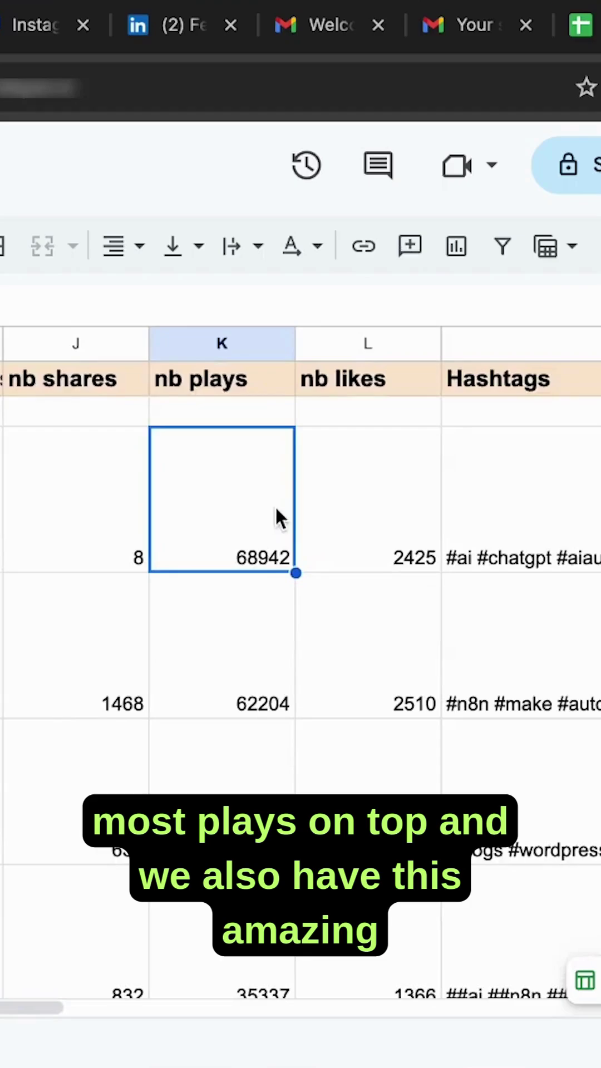
scroll(275, 507, right, 5)
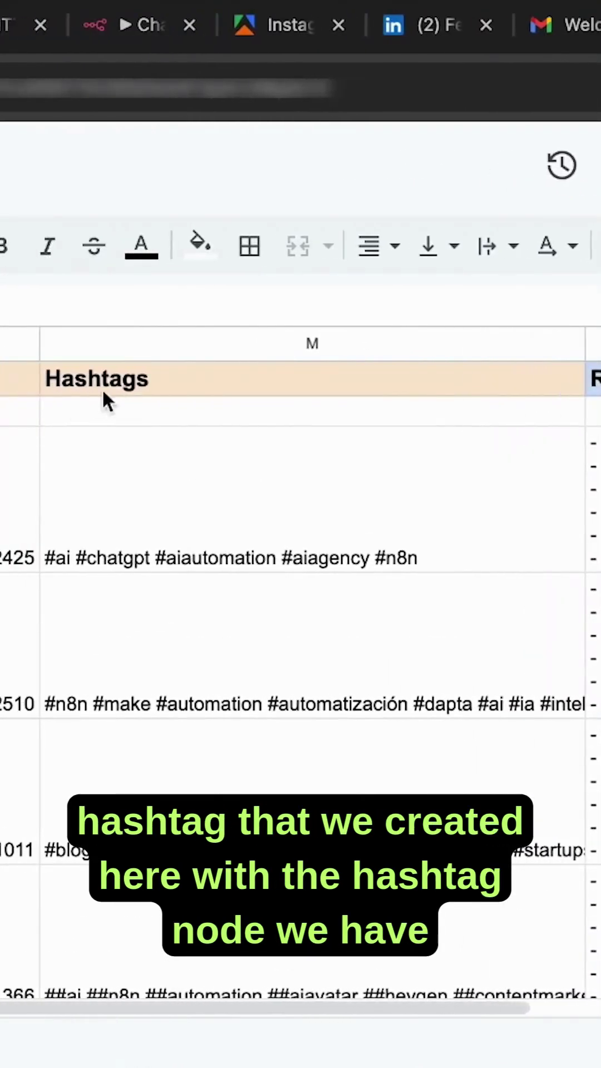